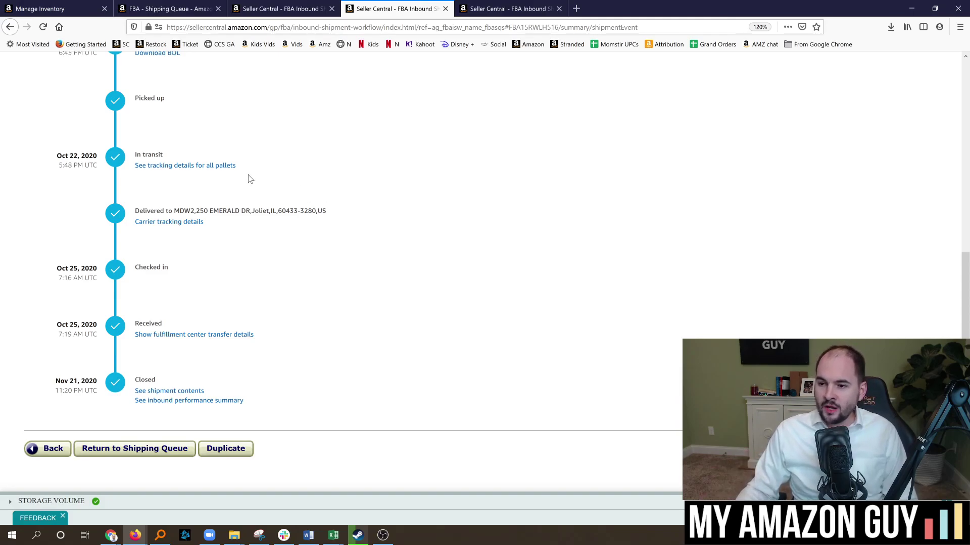
pyautogui.scroll(1, 396, 208)
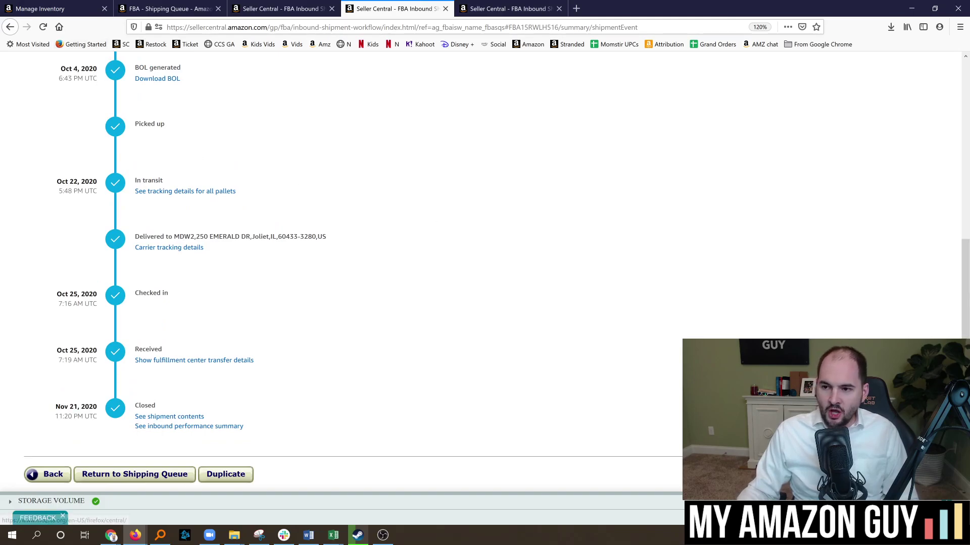
pyautogui.moveTo(60, 69); pyautogui.dragTo(94, 69)
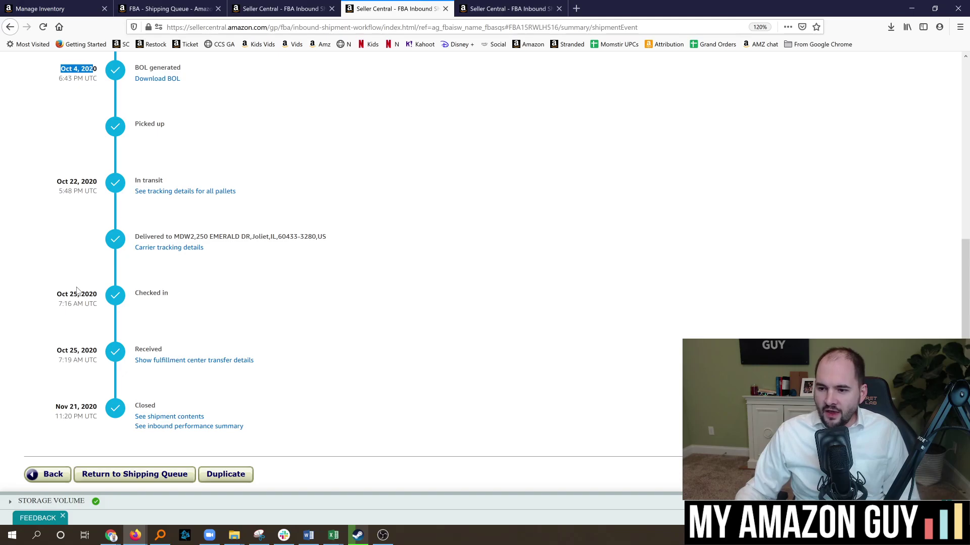
pyautogui.click(86, 88)
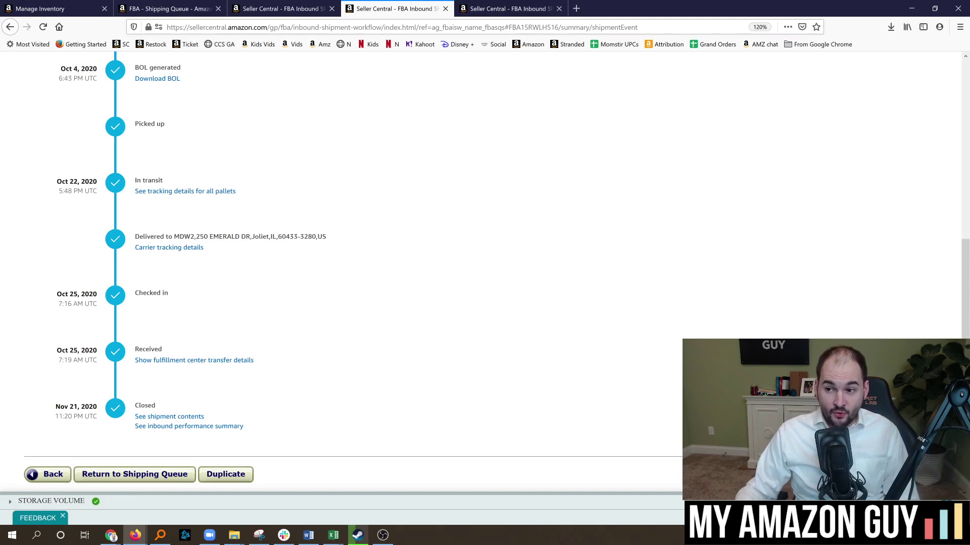
pyautogui.moveTo(67, 294); pyautogui.dragTo(85, 294)
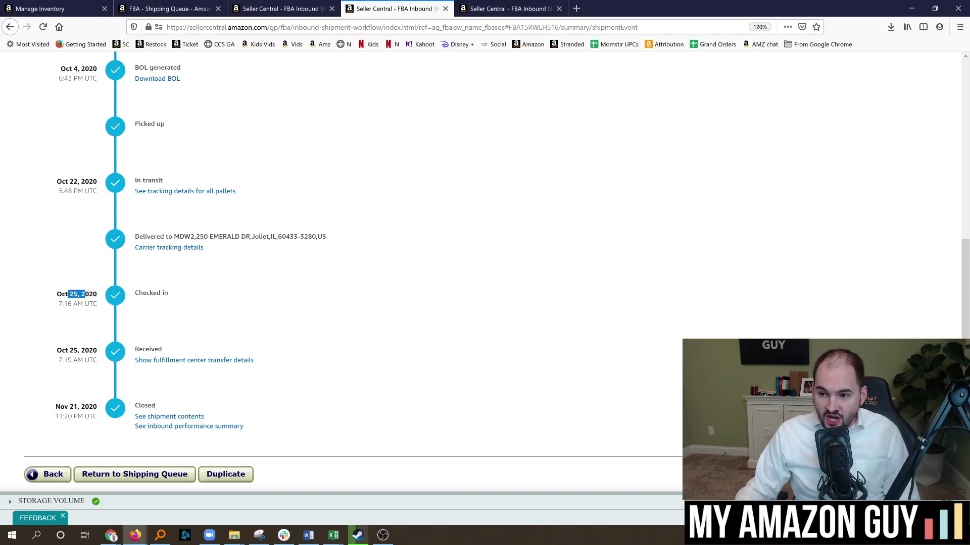
pyautogui.click(86, 277)
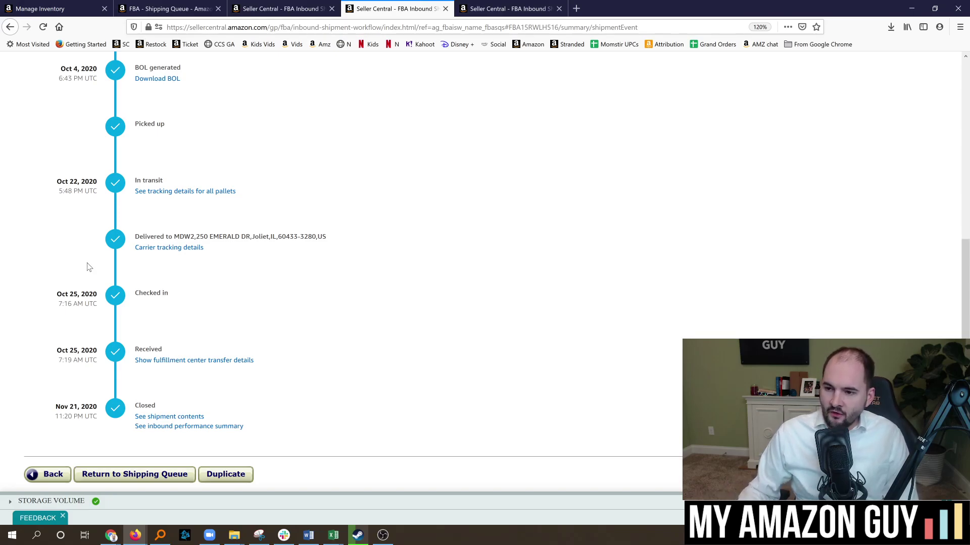
pyautogui.moveTo(69, 182); pyautogui.dragTo(85, 181)
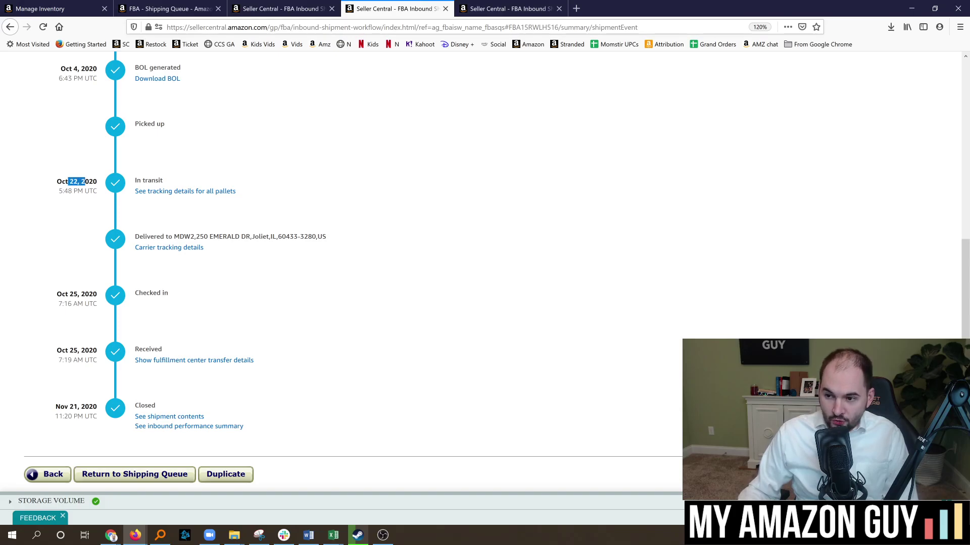
pyautogui.click(80, 284)
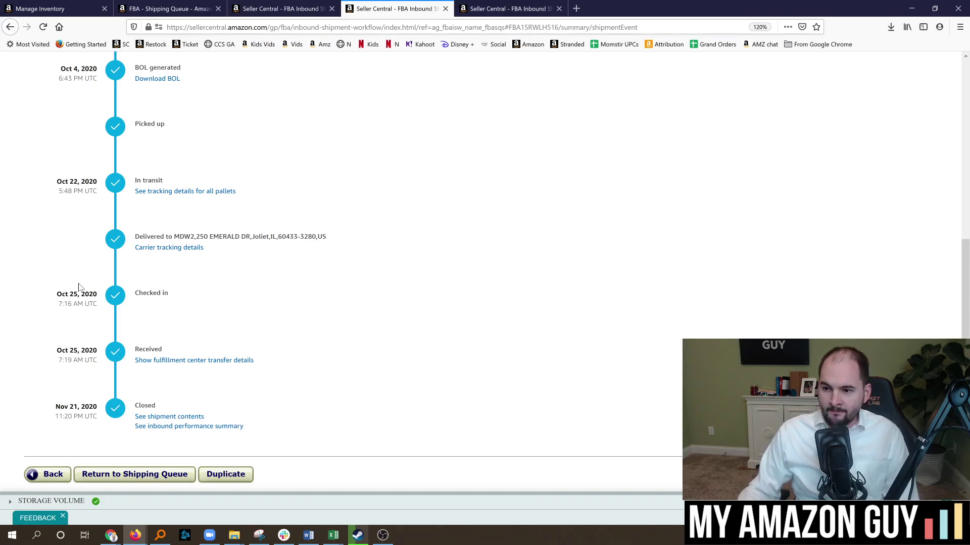
pyautogui.moveTo(72, 294); pyautogui.dragTo(86, 294)
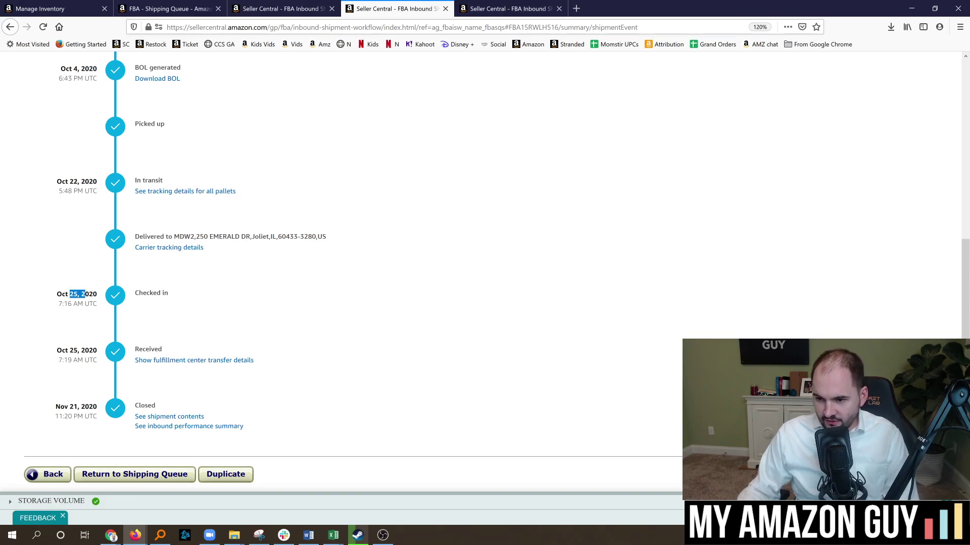
pyautogui.click(173, 328)
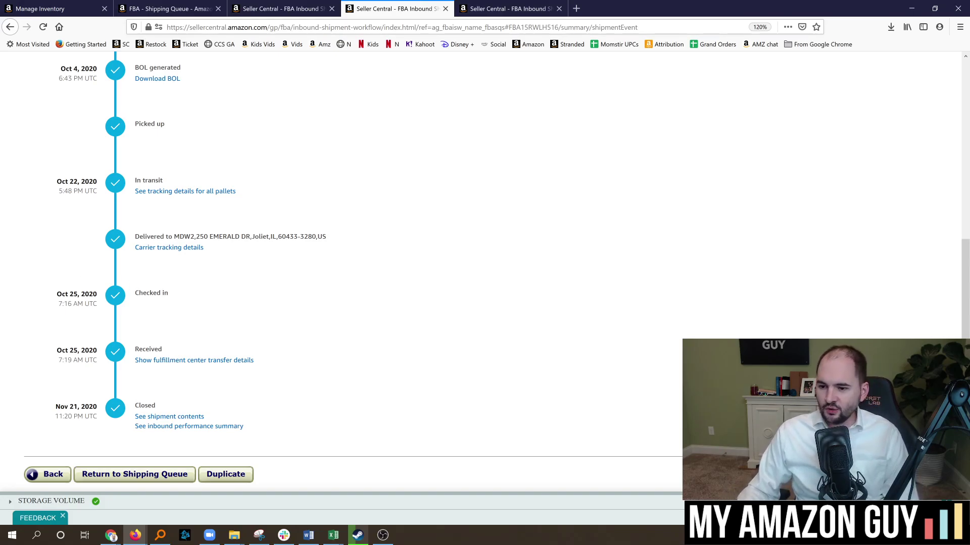
# Review box 1's tracking scans on the parcel shipment, highlighting the Dec 31, Dec 29 and Jan 02 events.
pyautogui.click(498, 5)
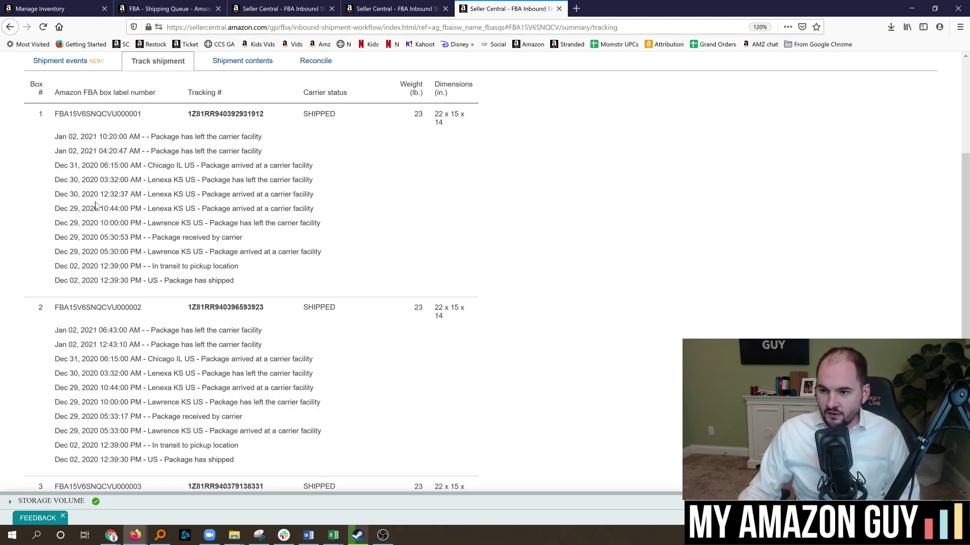
pyautogui.moveTo(62, 136); pyautogui.dragTo(54, 168)
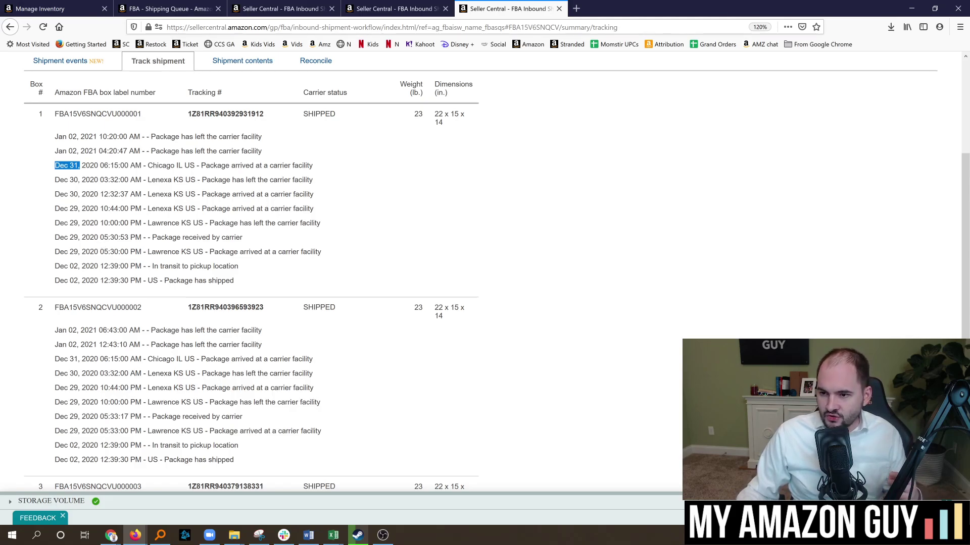
pyautogui.click(88, 165)
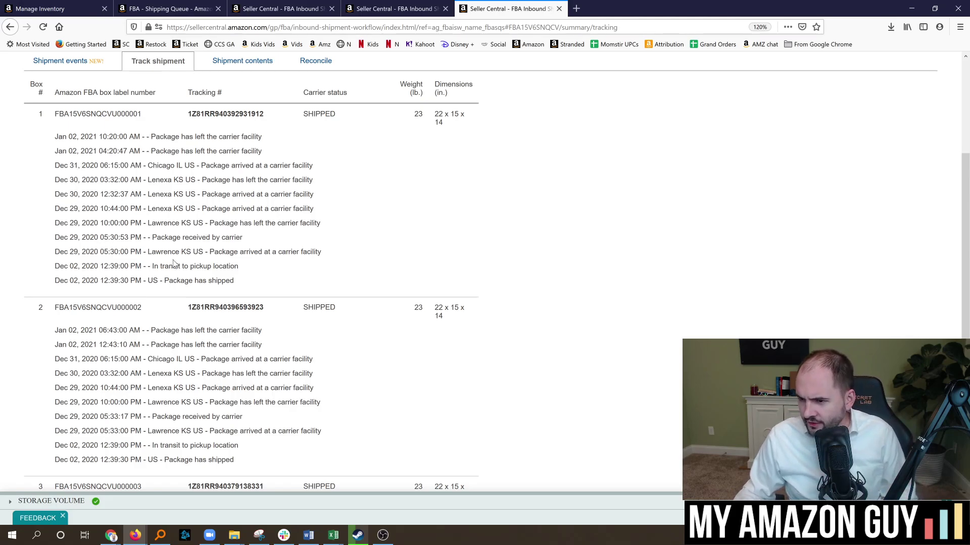
pyautogui.moveTo(55, 237)
pyautogui.mouseDown()
pyautogui.moveTo(80, 238)
pyautogui.moveTo(55, 251)
pyautogui.mouseUp()
pyautogui.click(86, 251)
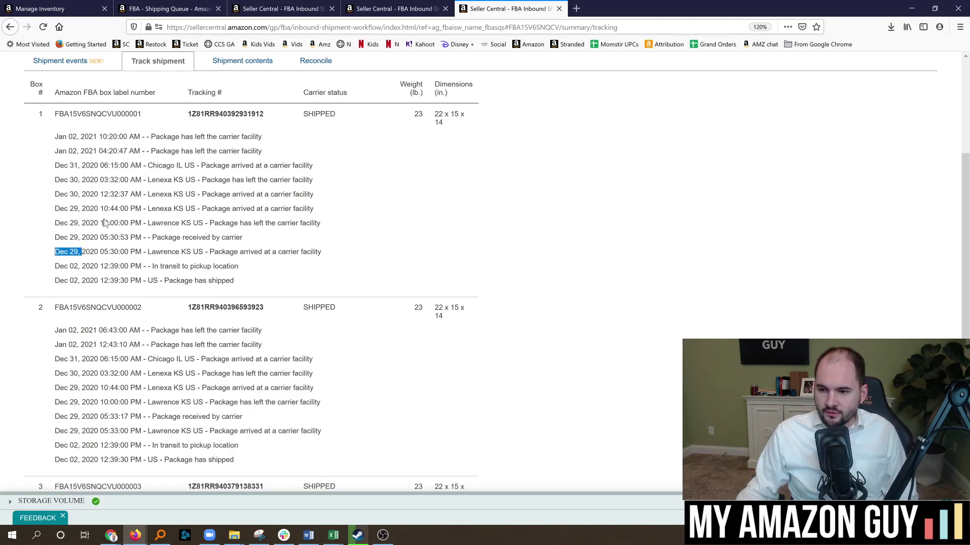
pyautogui.moveTo(77, 152); pyautogui.dragTo(52, 156)
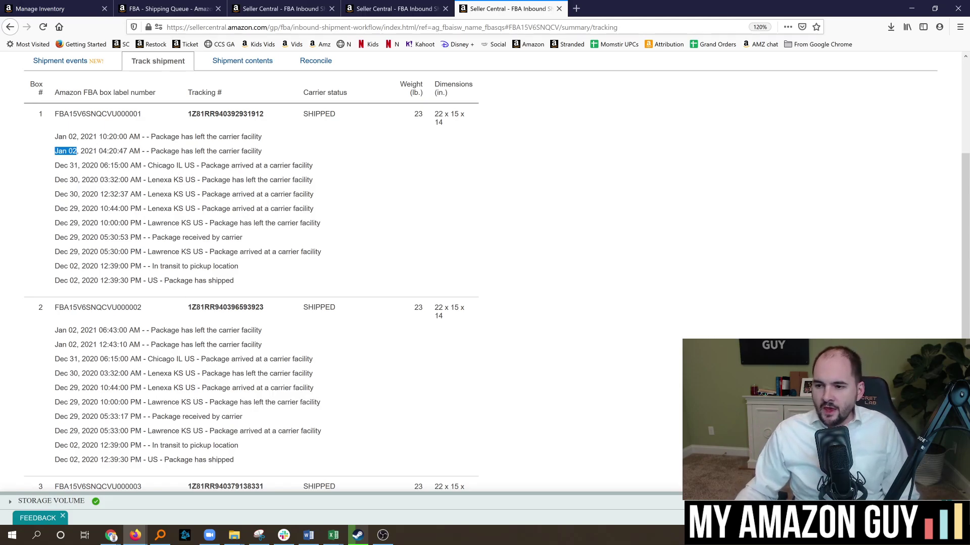
pyautogui.click(319, 154)
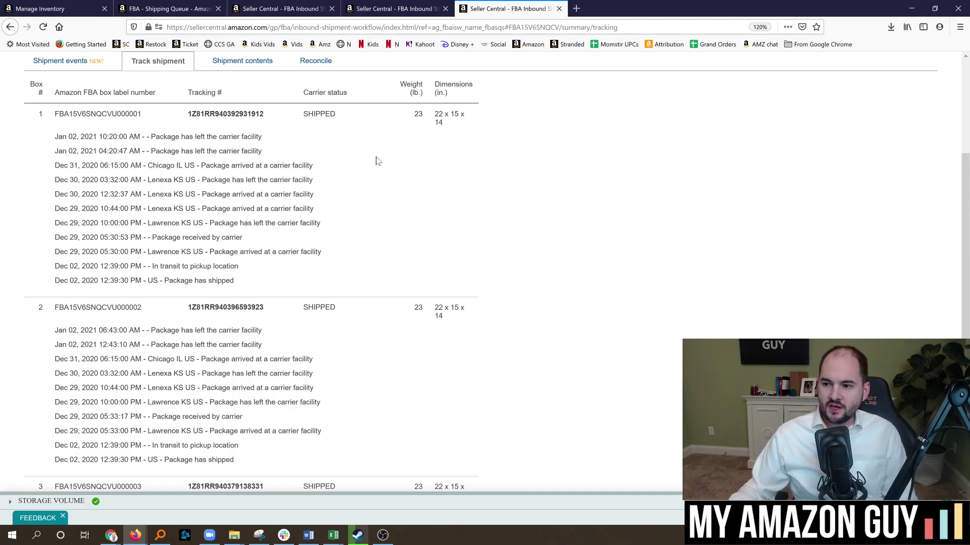
pyautogui.scroll(2, 283, 162)
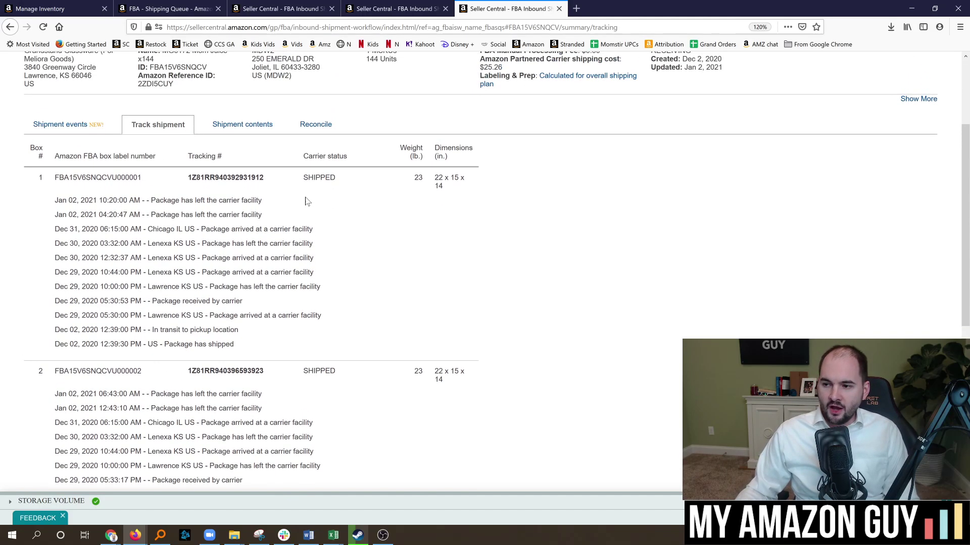
# Check FBA15RWLH516's LTL Amazon-Partnered service and its packing of 7 units per box in 28 boxes.
pyautogui.scroll(-2, 303, 197)
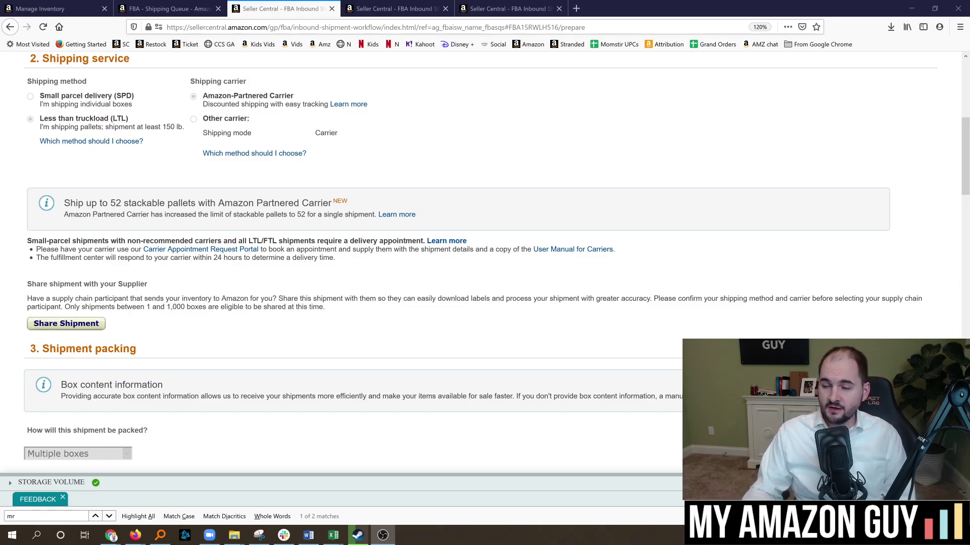
pyautogui.click(281, 96)
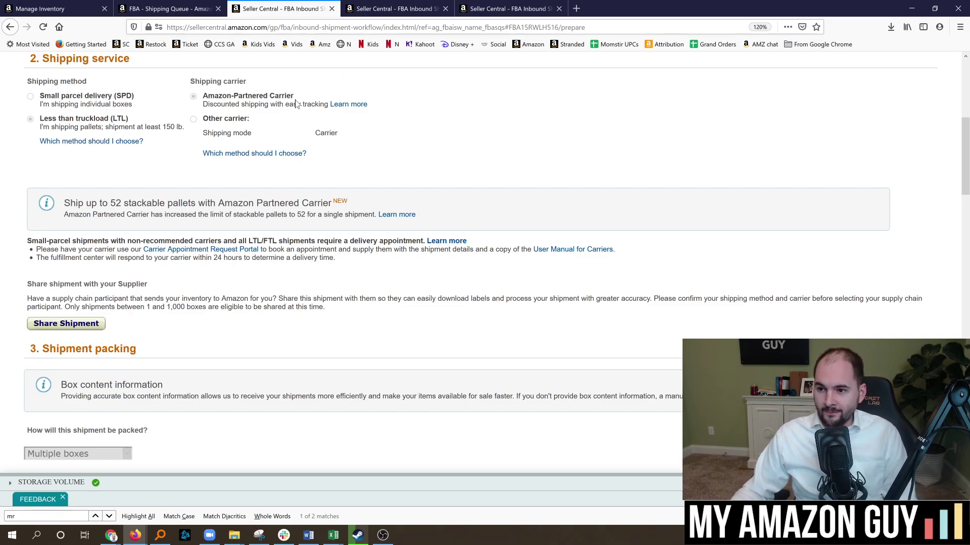
pyautogui.moveTo(966, 144); pyautogui.dragTo(966, 146)
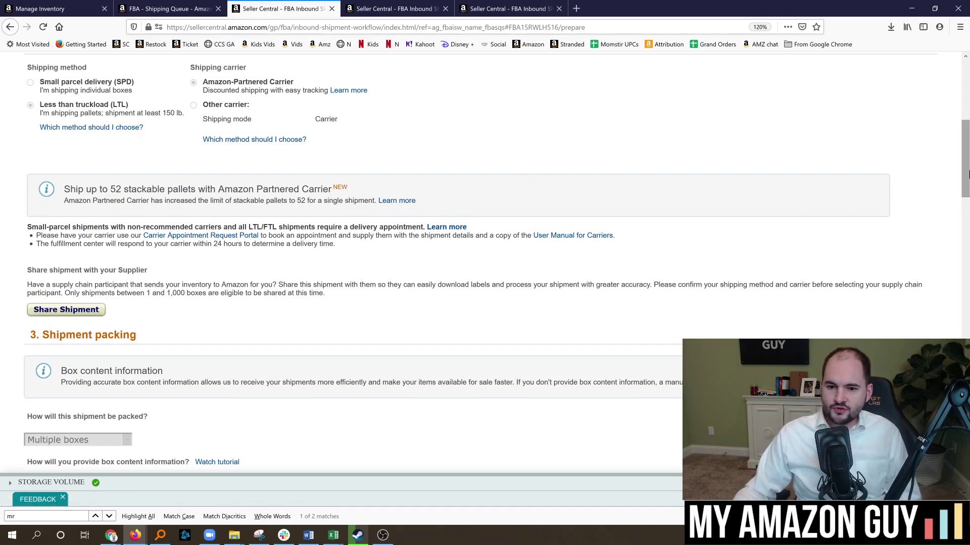
pyautogui.moveTo(966, 167); pyautogui.dragTo(967, 203)
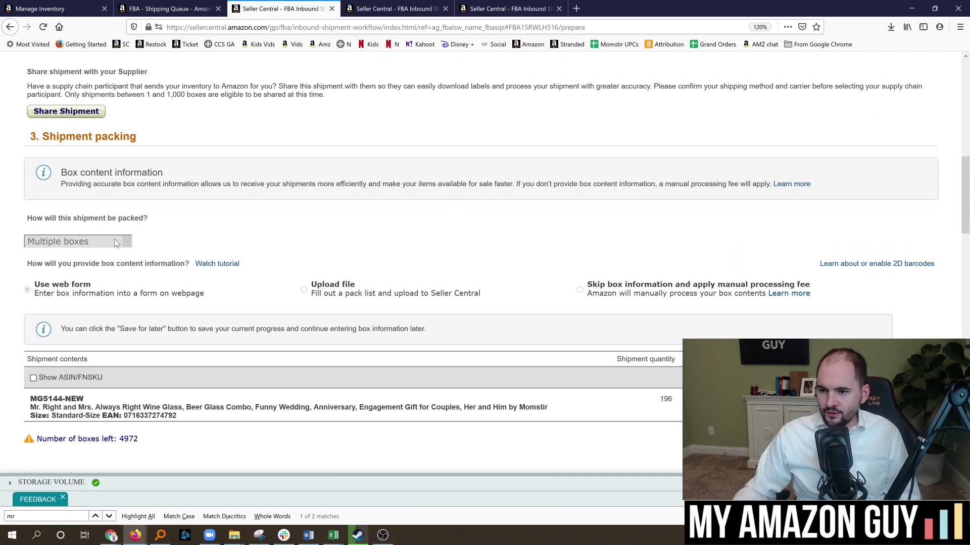
pyautogui.scroll(-3, 384, 258)
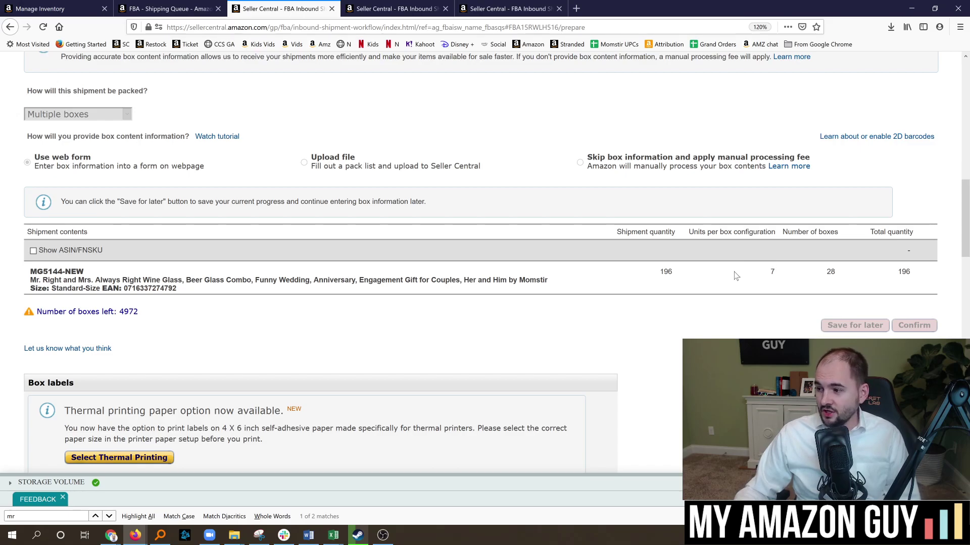
pyautogui.doubleClick(775, 273)
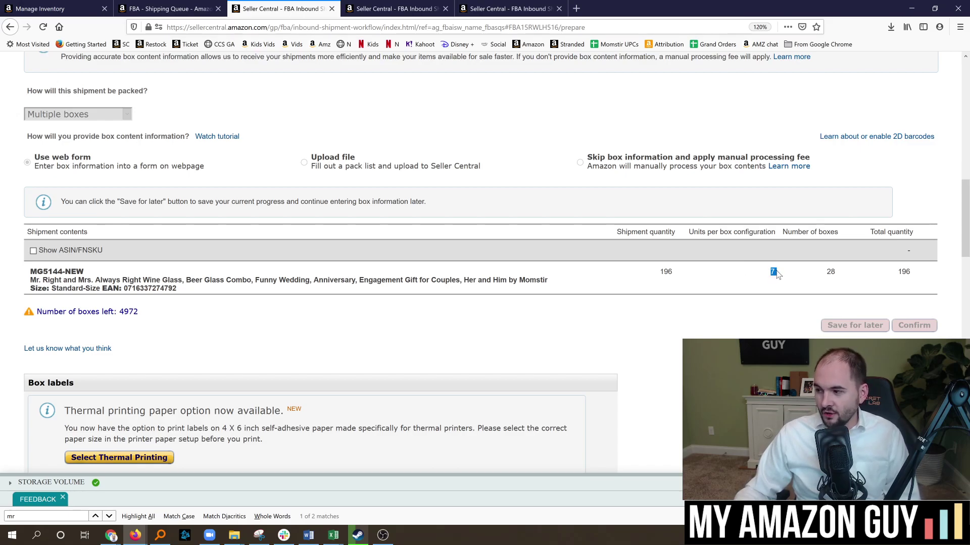
pyautogui.click(841, 276)
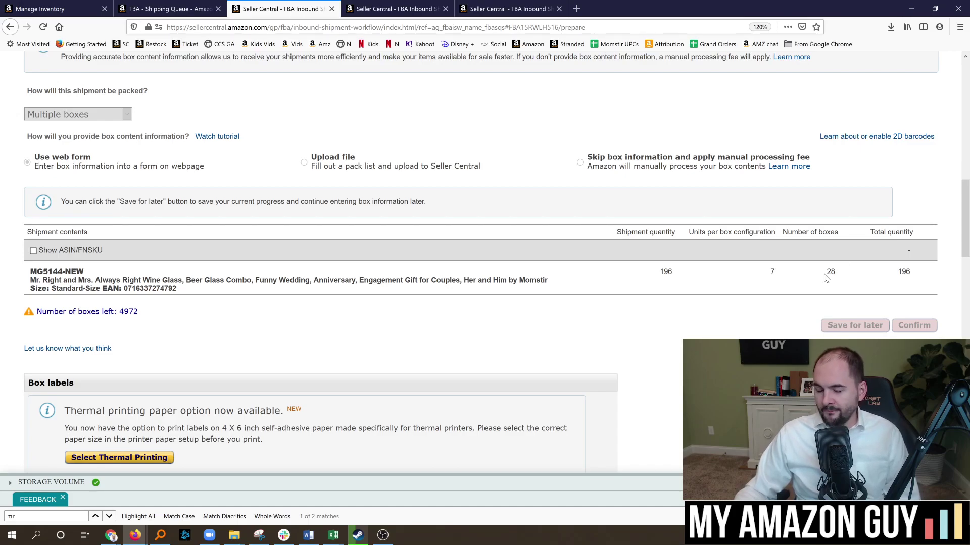
# Compute 28 × 8.5 = 238 in Windows Calculator, then close it.
pyautogui.click(15, 534)
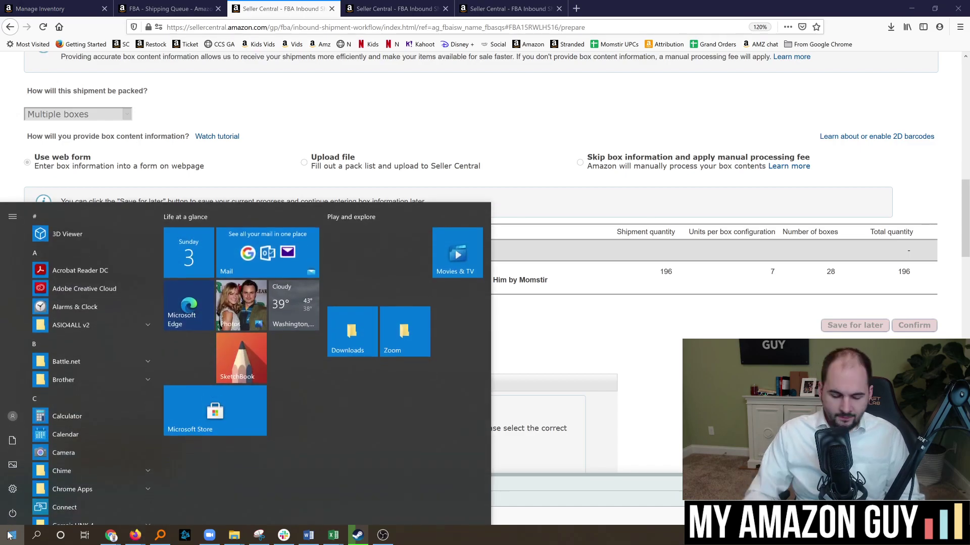
pyautogui.write('calc')
pyautogui.click(83, 272)
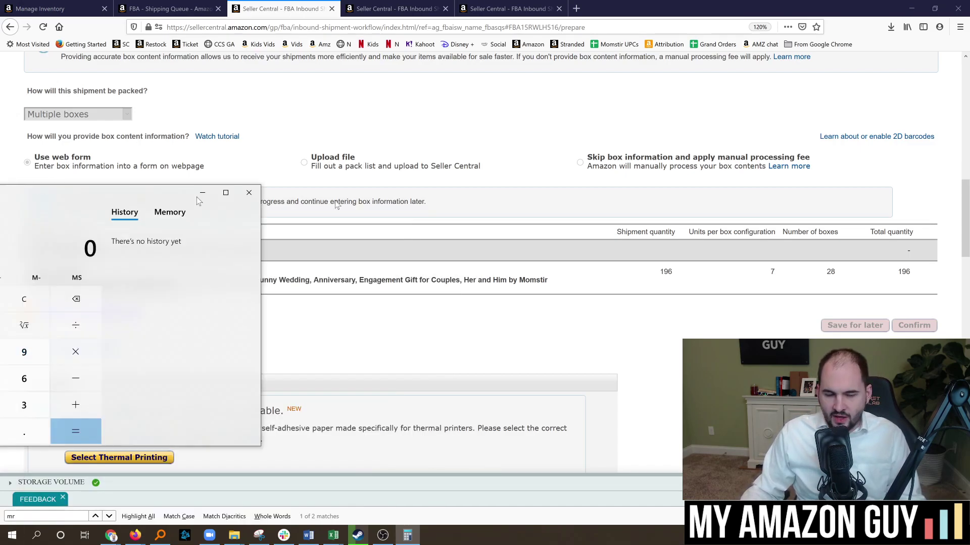
pyautogui.write('28*0.85')
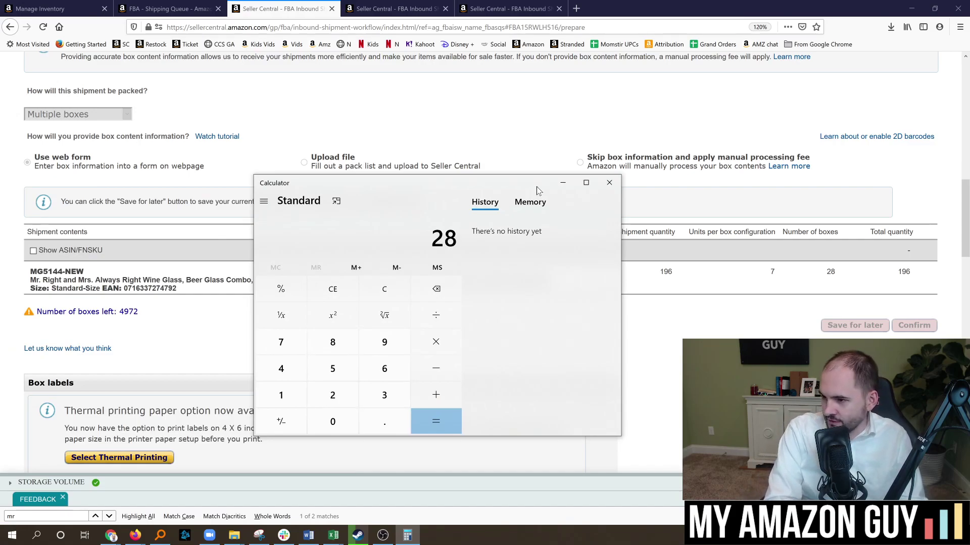
pyautogui.press('BackSpace')
pyautogui.press('BackSpace')
pyautogui.write('8.5')
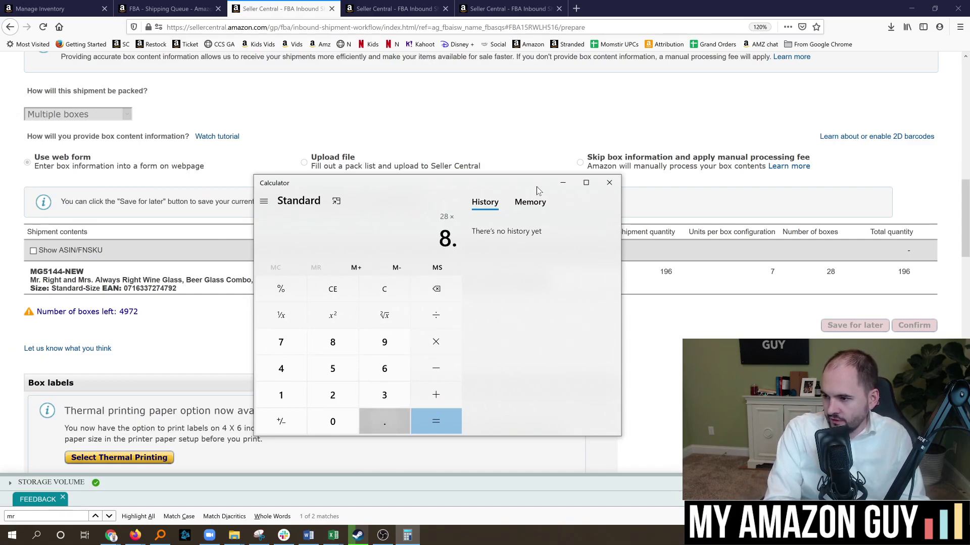
pyautogui.press('Return')
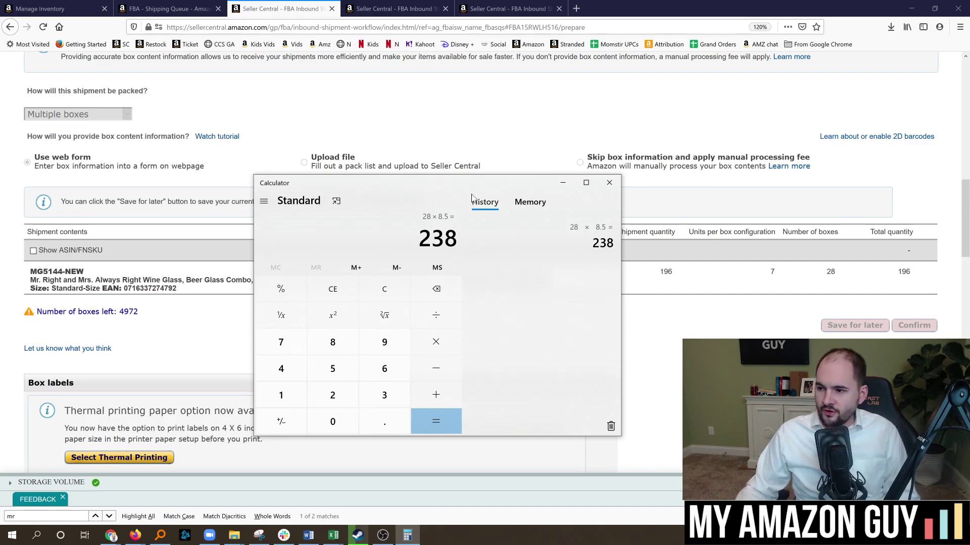
pyautogui.click(103, 252)
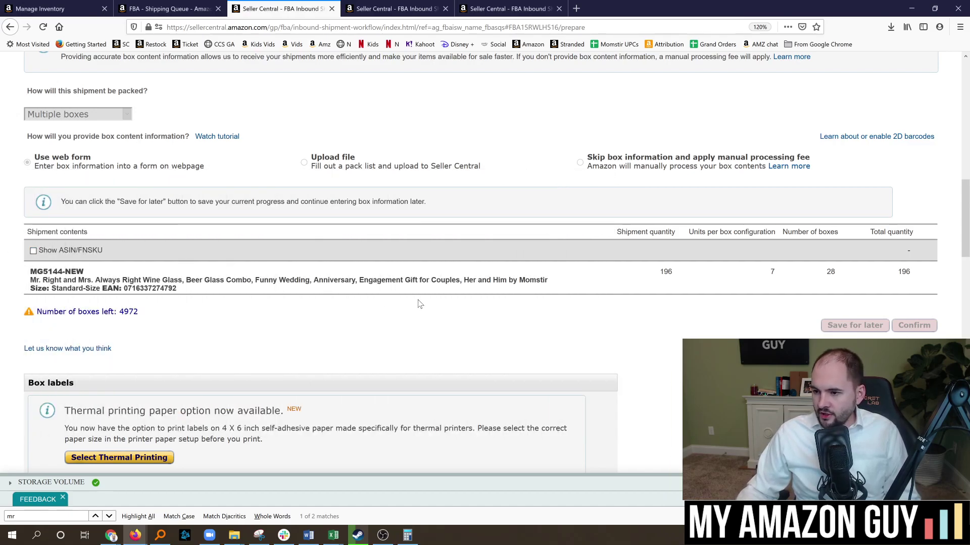
# Select the first pallet's 331 lb weight in the pallet table for the calculation.
pyautogui.moveTo(966, 217); pyautogui.dragTo(967, 385)
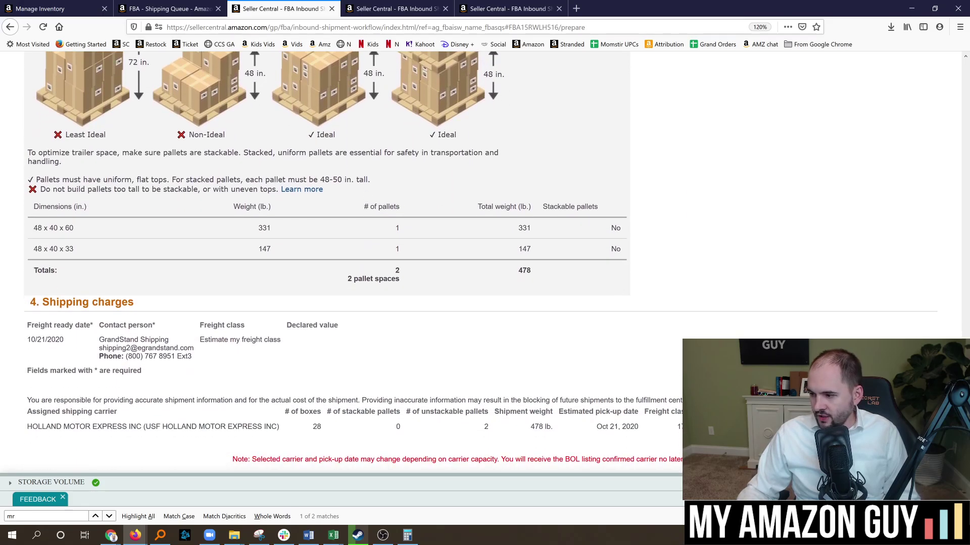
pyautogui.scroll(-1, 601, 324)
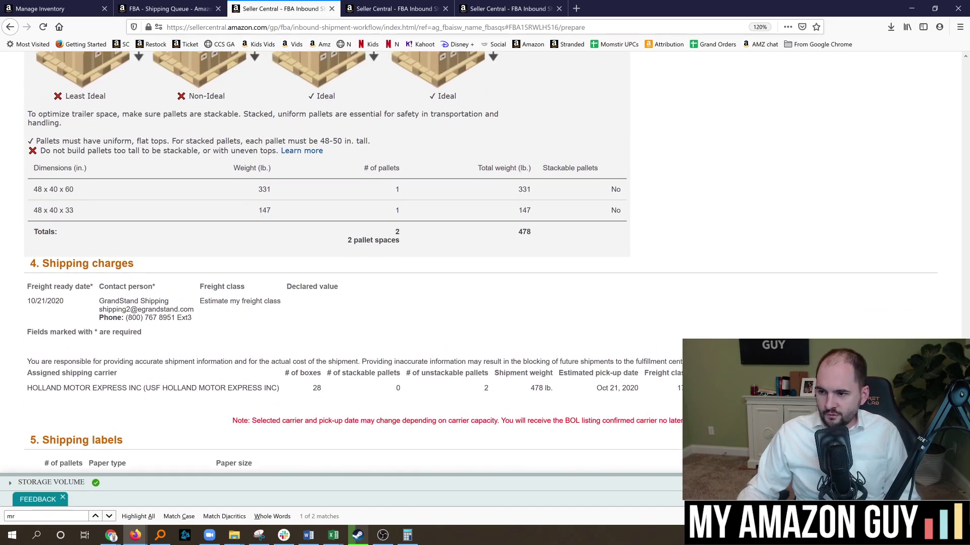
pyautogui.moveTo(259, 195); pyautogui.dragTo(274, 191)
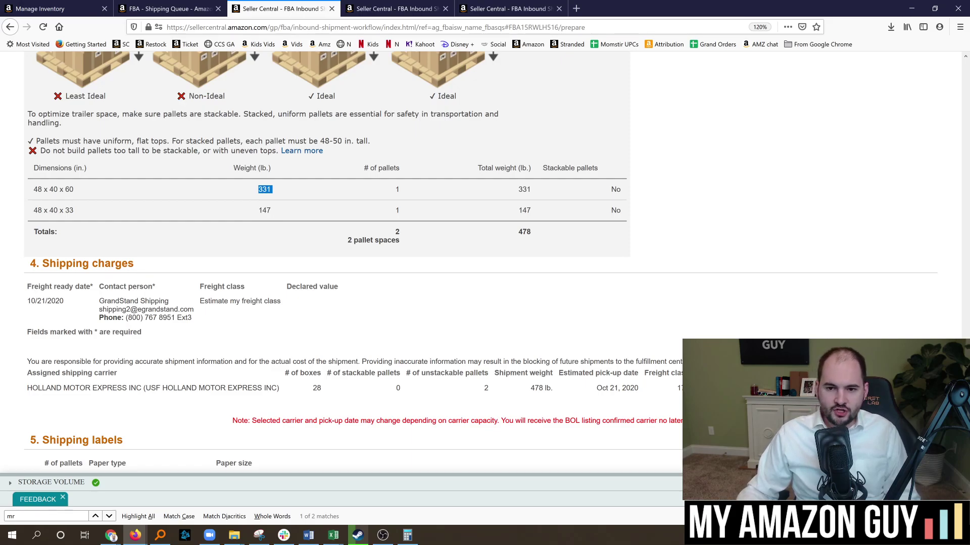
pyautogui.hotkey('alt', 'Tab')
pyautogui.click(397, 306)
pyautogui.scroll(5, 426, 319)
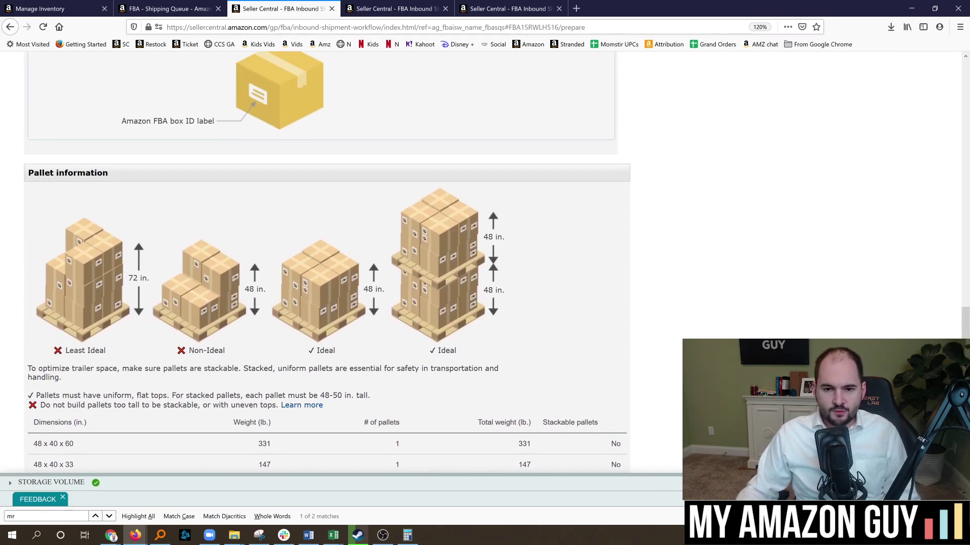
# Return to the shipment contents showing MG5144-NEW as 196 units in 28 boxes of 7.
pyautogui.hotkey('alt', 'Tab')
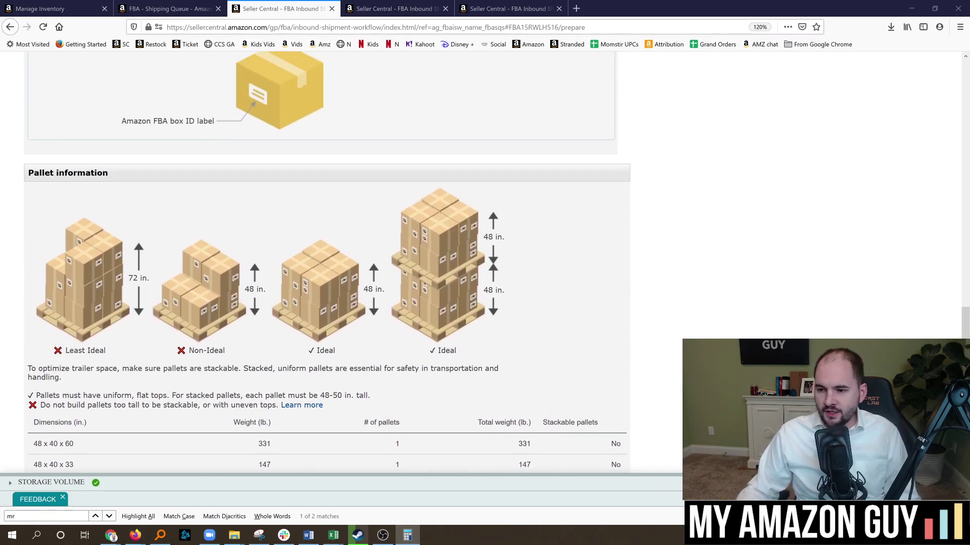
pyautogui.click(692, 286)
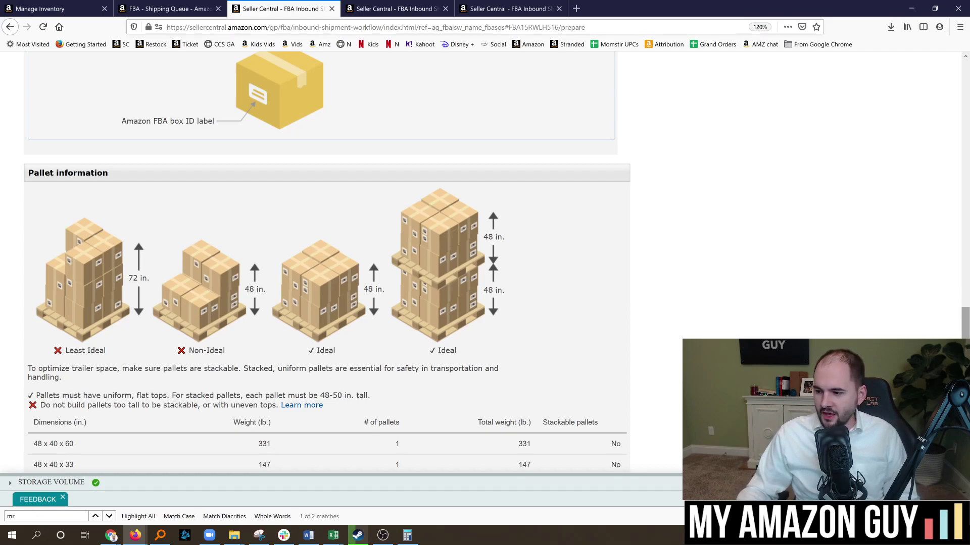
pyautogui.moveTo(966, 355); pyautogui.dragTo(967, 243)
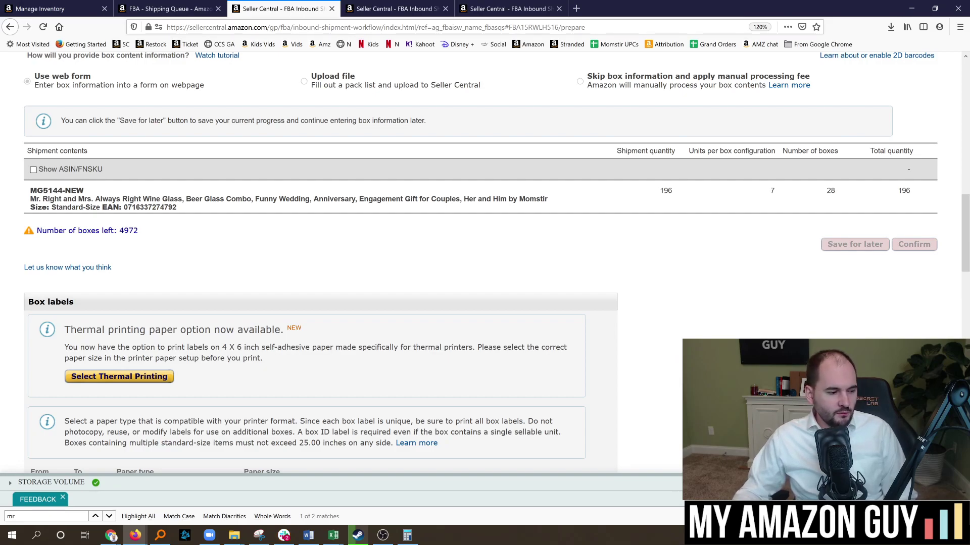
pyautogui.hotkey('alt', 'Tab')
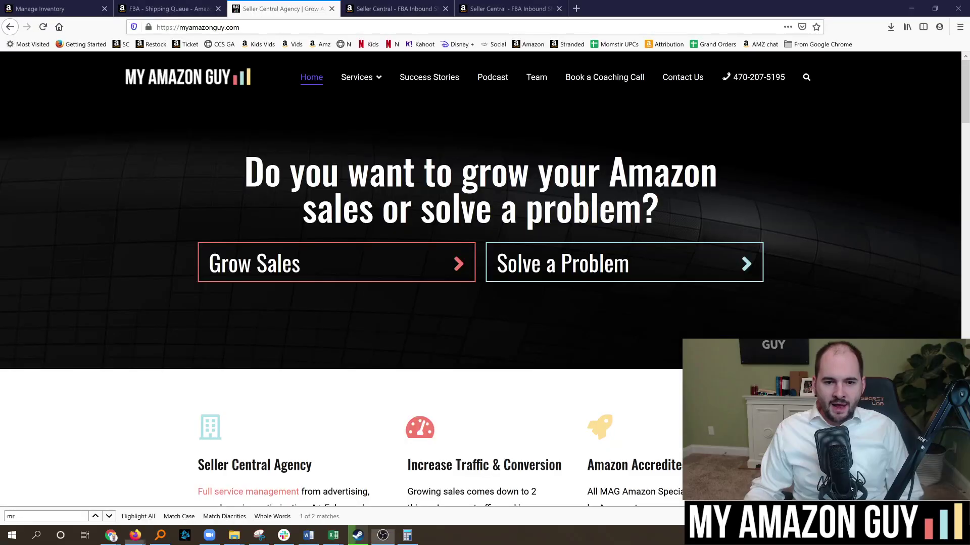
# Open MyAmazonGuy's Full Service Management page and read down to the Additional Services list.
pyautogui.moveTo(376, 83)
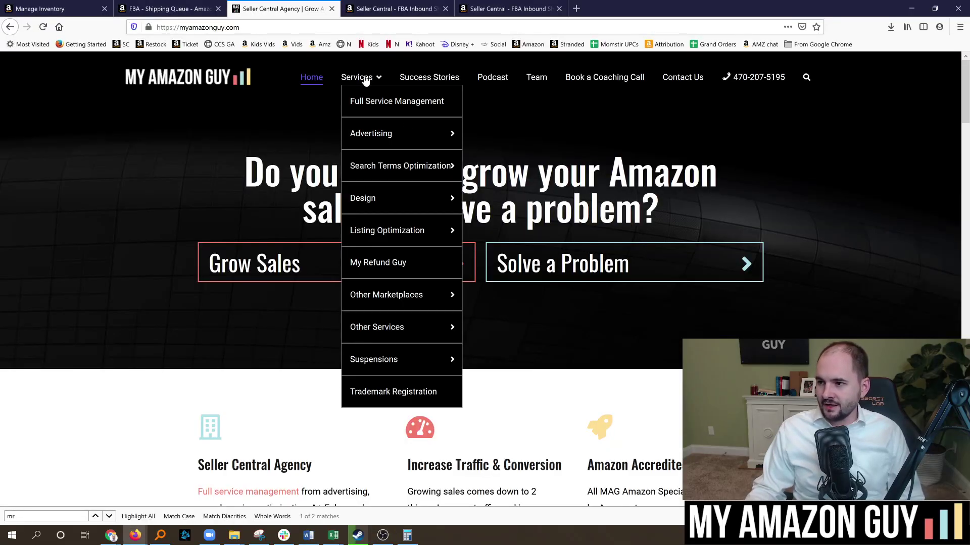
pyautogui.click(379, 102)
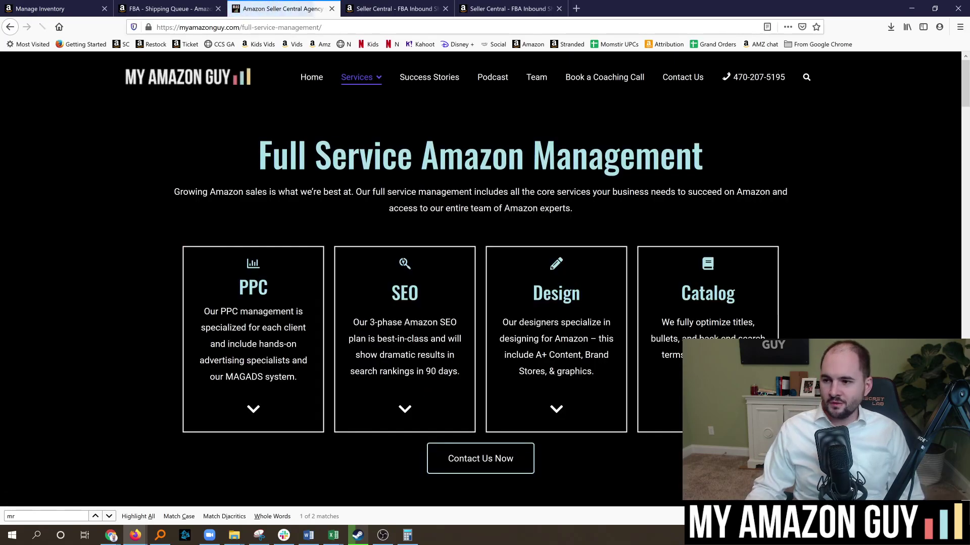
pyautogui.moveTo(966, 79); pyautogui.dragTo(967, 90)
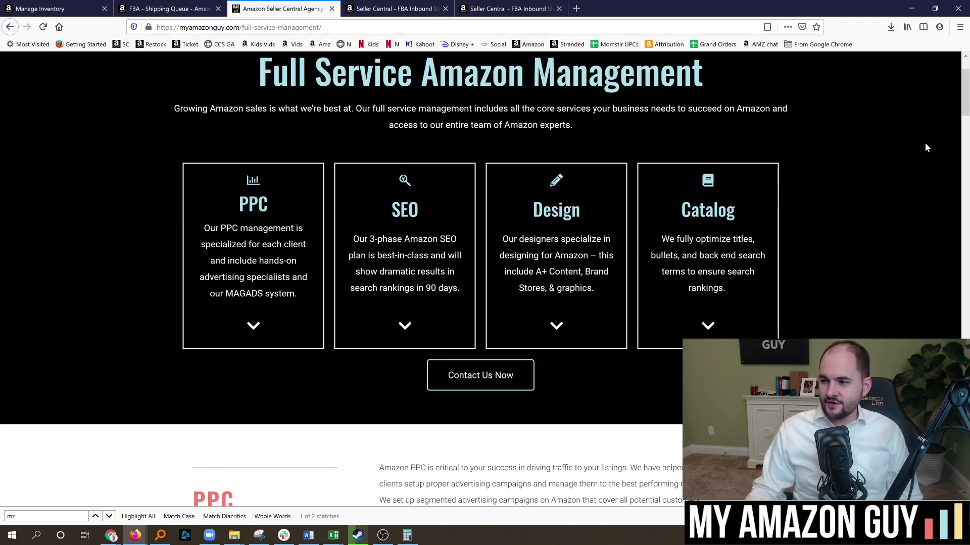
pyautogui.moveTo(967, 101); pyautogui.dragTo(968, 315)
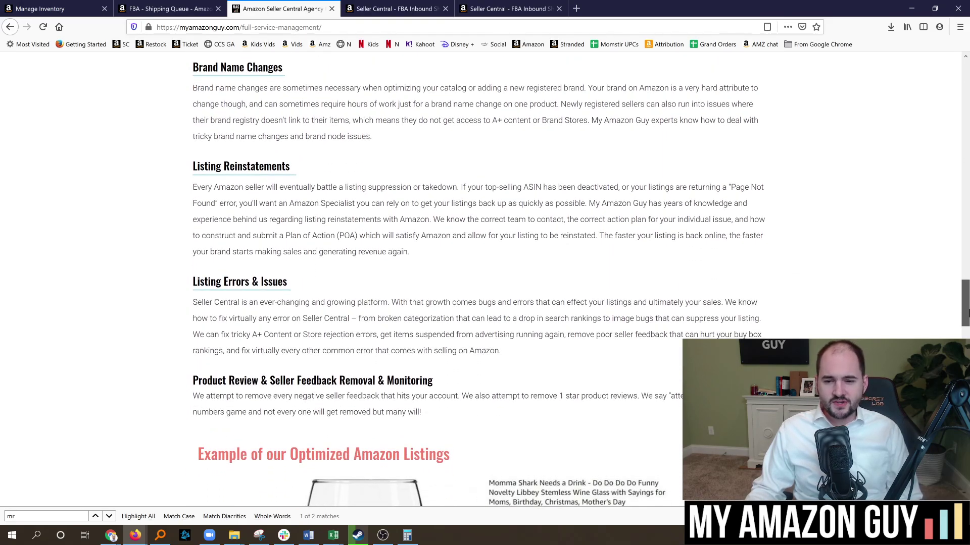
pyautogui.moveTo(967, 314); pyautogui.dragTo(968, 387)
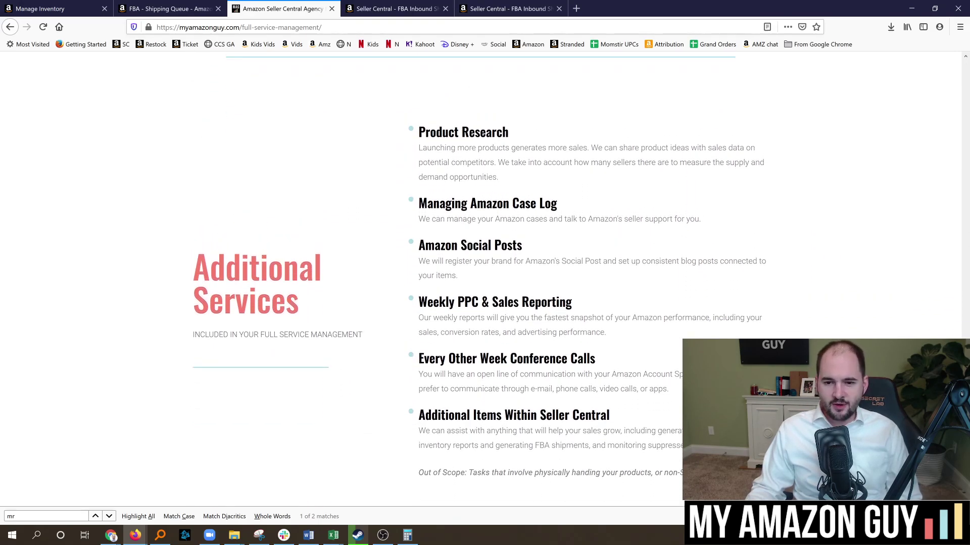
pyautogui.hotkey('alt', 'Tab')
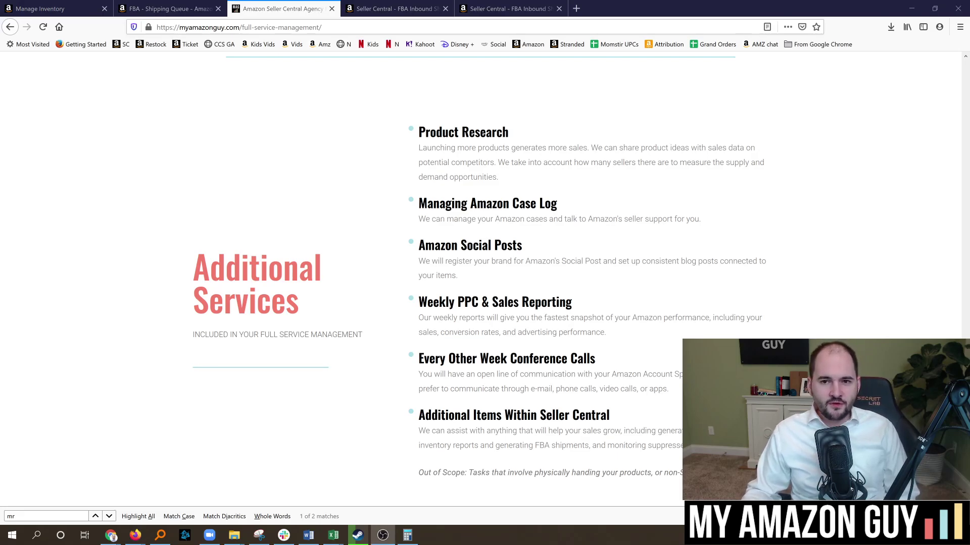